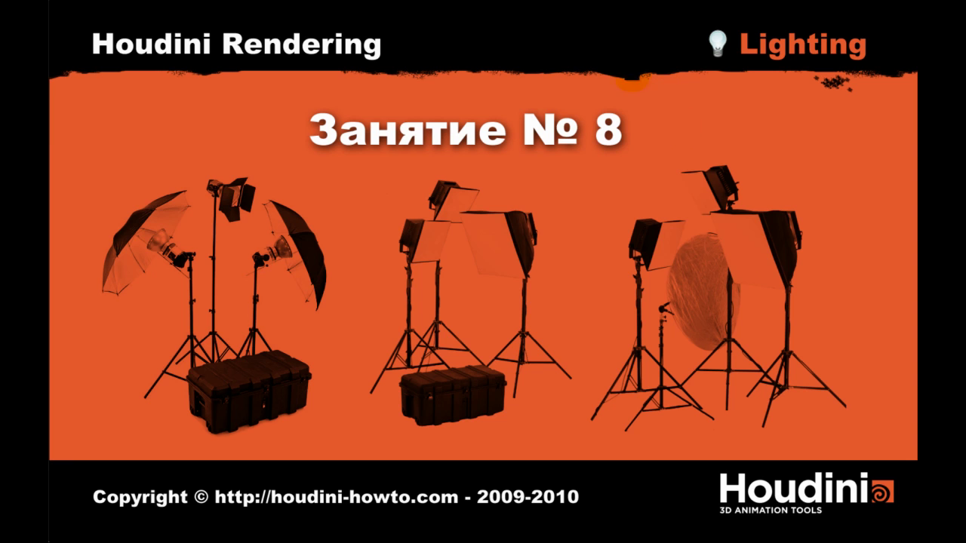
Step: Open the Windows Start menu over the fullscreen Lighting lesson 8 title card
key(super)
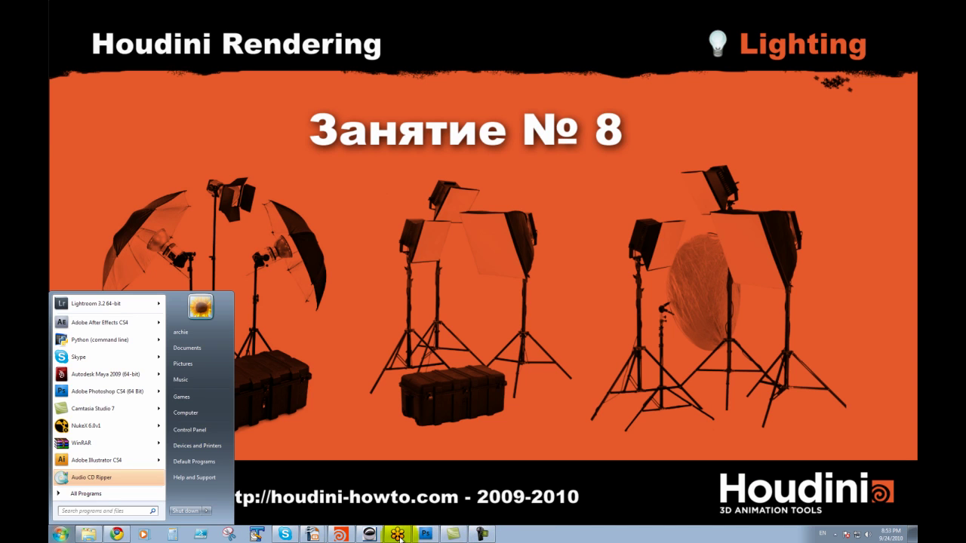
Step: Dismiss the Start menu and expand the GoToMeeting panel showing screen sharing and 4 attendees
key(Escape)
click(911, 19)
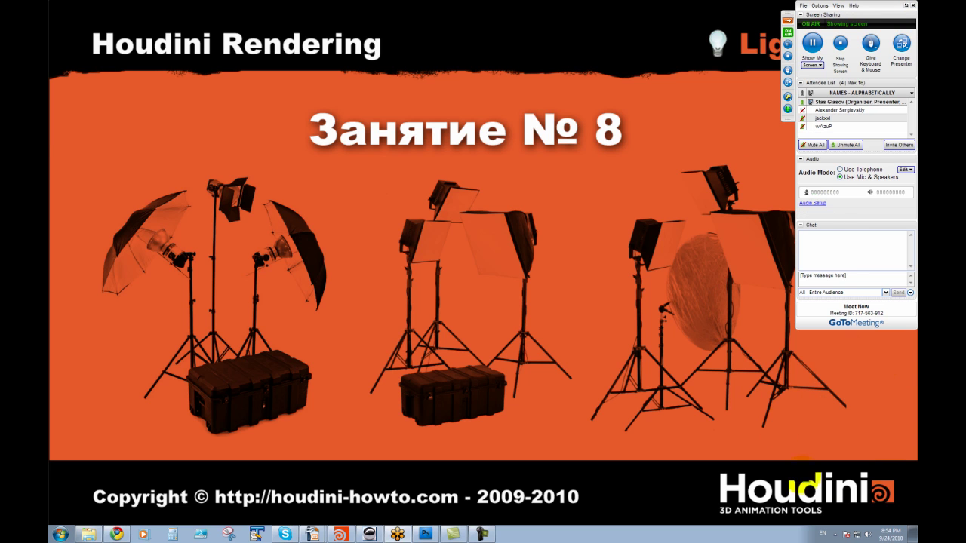
Step: Bring Houdini forward in Scene View with the whole node network framed
click(343, 536)
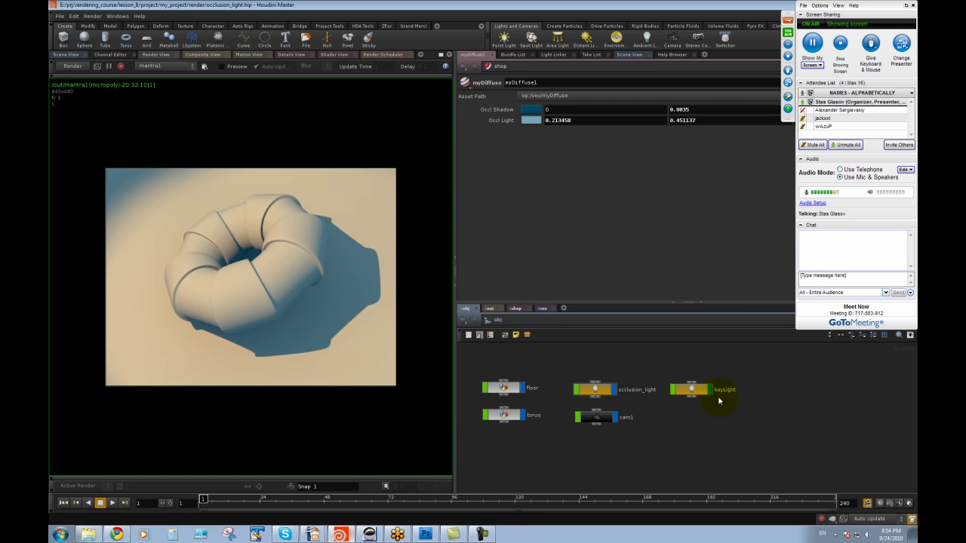
click(75, 56)
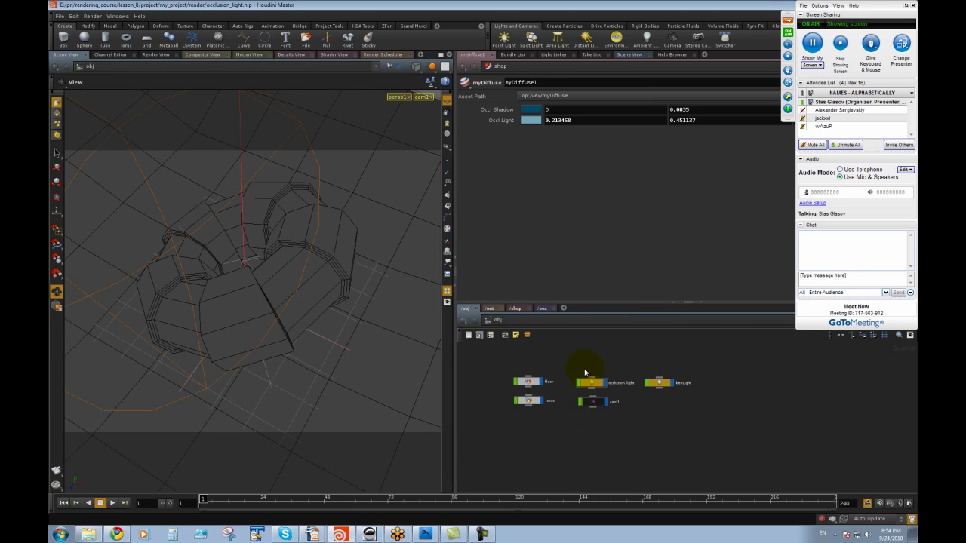
key(h)
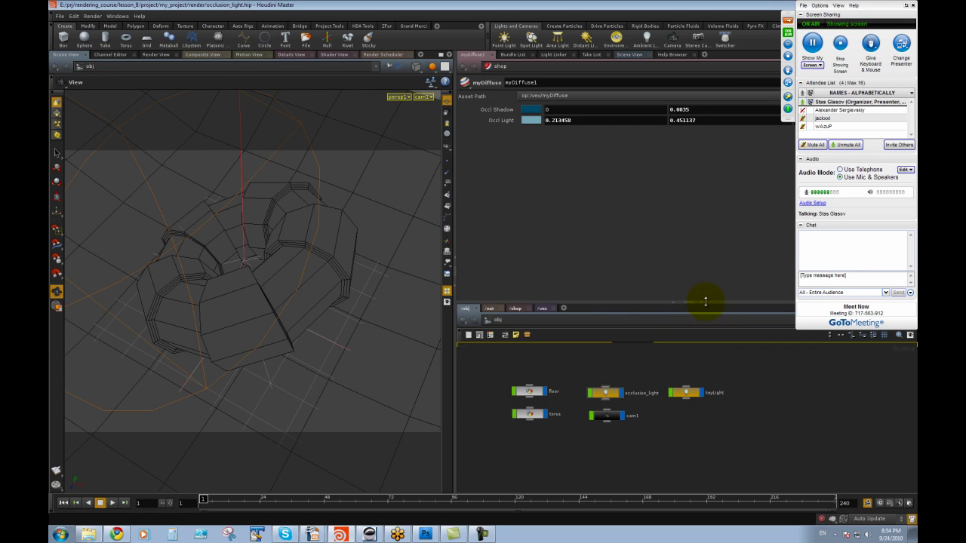
drag(656, 302, 664, 313)
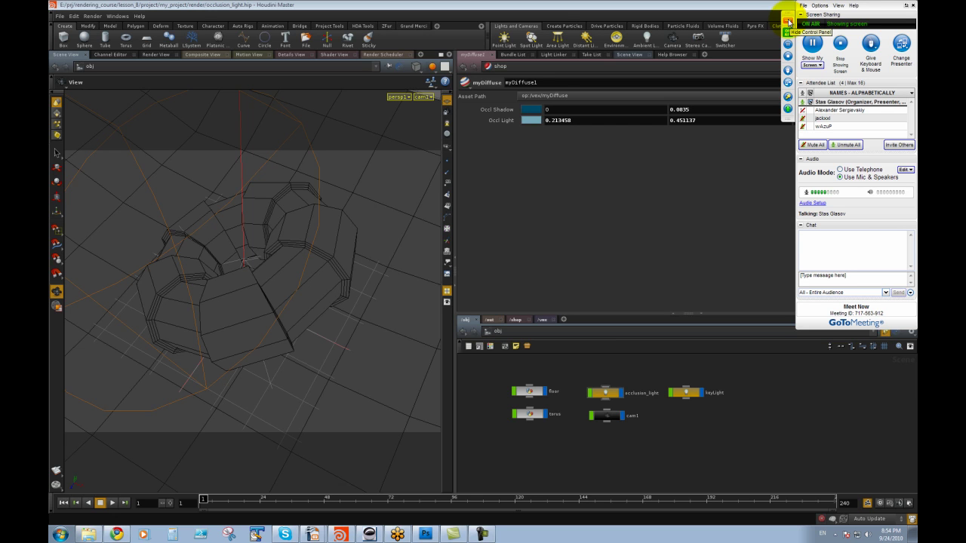
Step: Inspect the parameters of occlusion_light, cam1 and keyLight
click(604, 394)
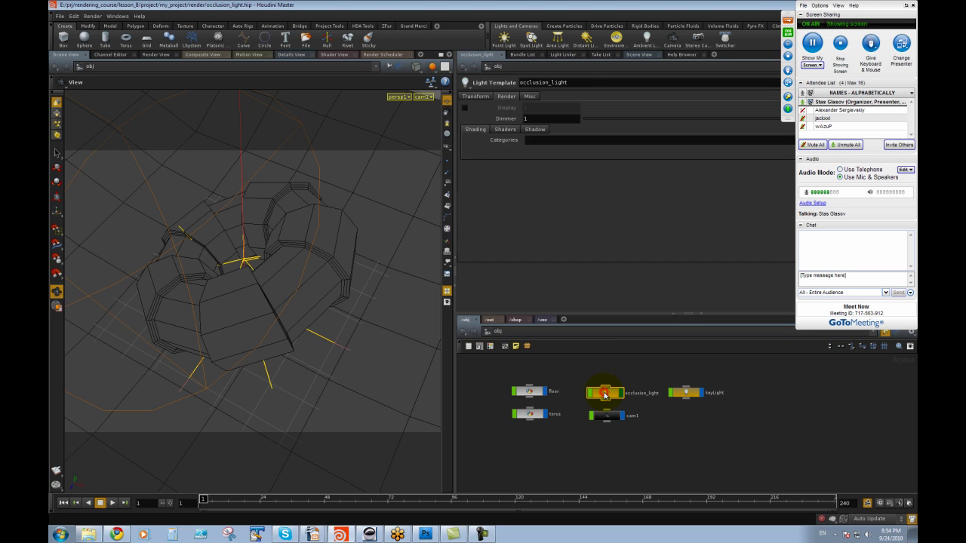
click(610, 419)
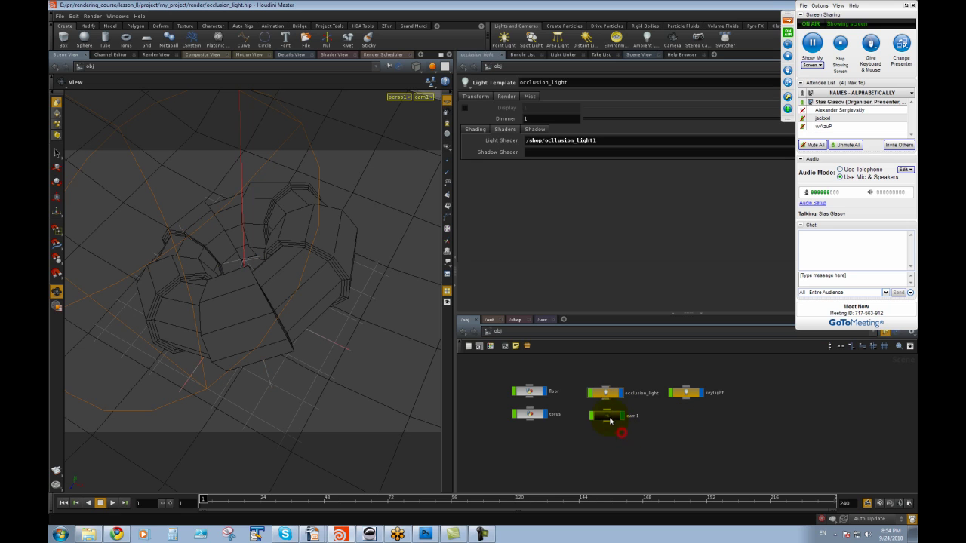
click(610, 419)
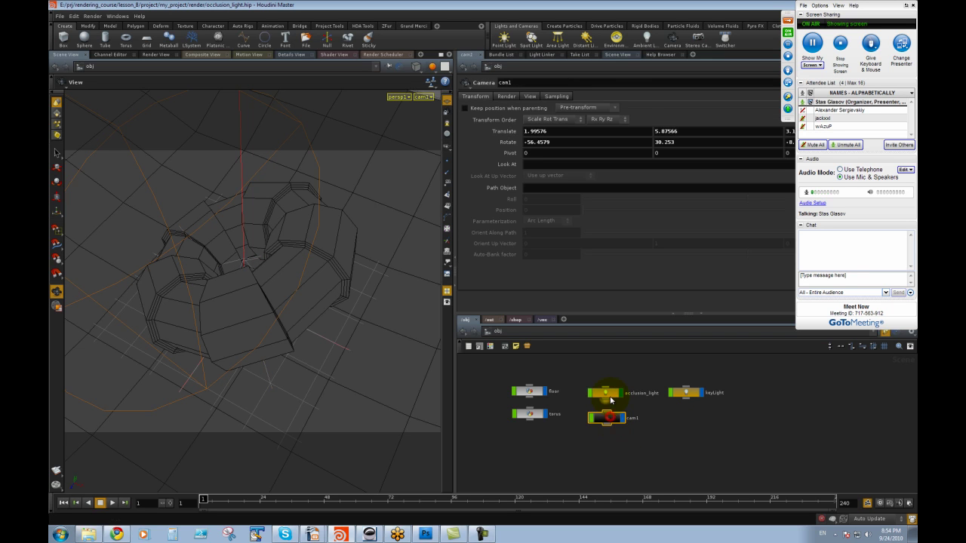
click(648, 408)
click(687, 393)
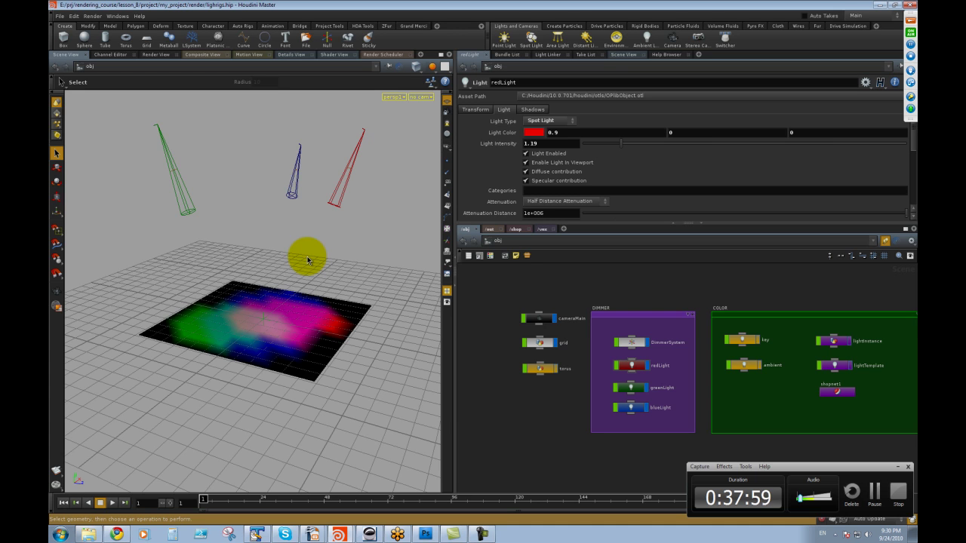
Step: Tumble and zoom out the viewport so cam1 shows beside the red, green and blue spotlights
key(Escape)
mouse_move(291, 231)
mouse_down()
mouse_move(286, 253)
mouse_move(282, 243)
mouse_move(309, 254)
mouse_move(287, 235)
mouse_up()
key(s)
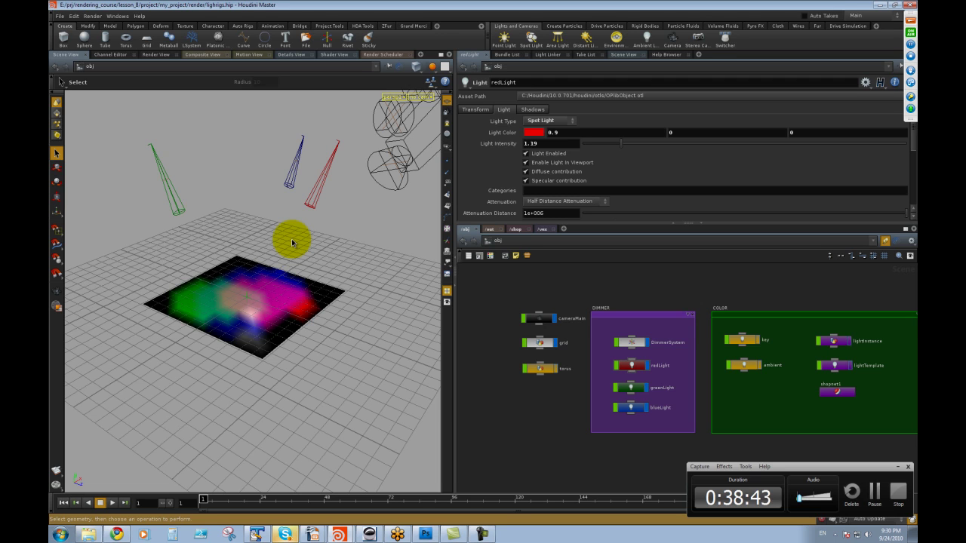
Step: Check the Side FX Houdini - Rendering group chat in Skype, then close Skype
click(283, 537)
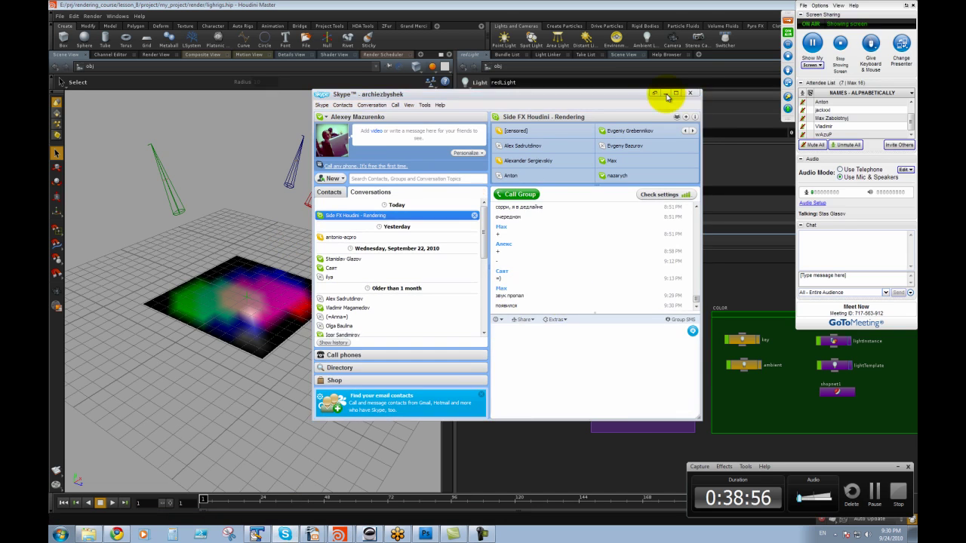
click(666, 96)
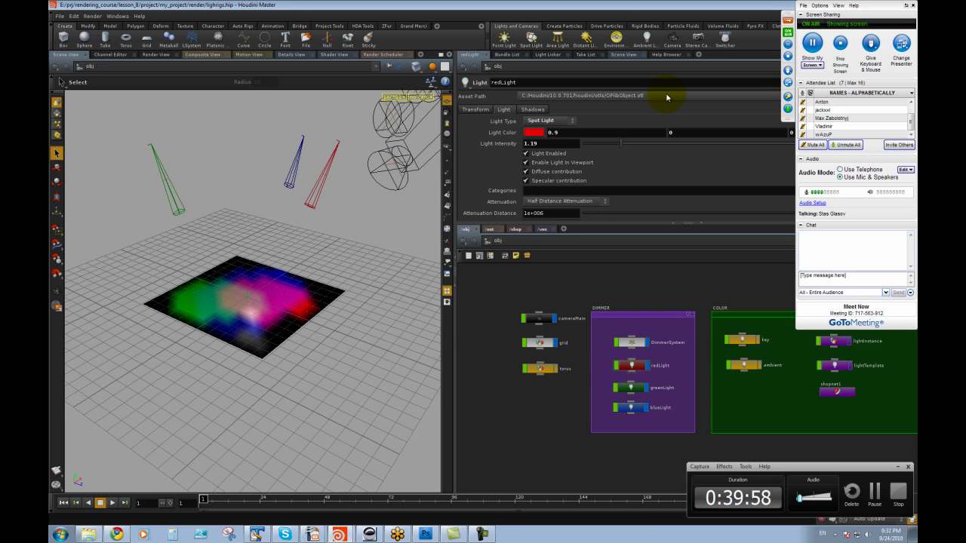
Step: Orbit the light rig, then select material1 in lightInstance and give it the display flag
key(Escape)
drag(387, 241, 291, 257)
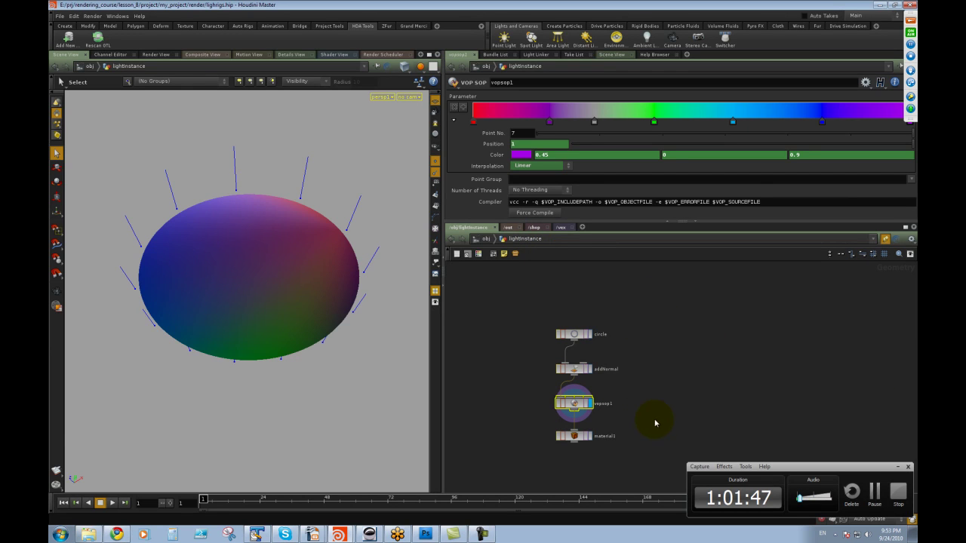
middle_drag(647, 420, 662, 370)
click(581, 389)
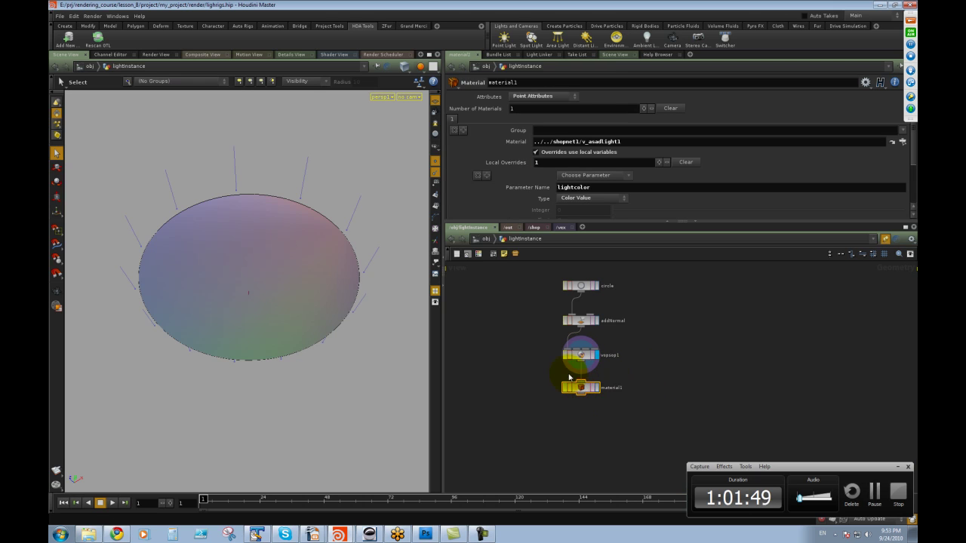
middle_drag(639, 373, 633, 406)
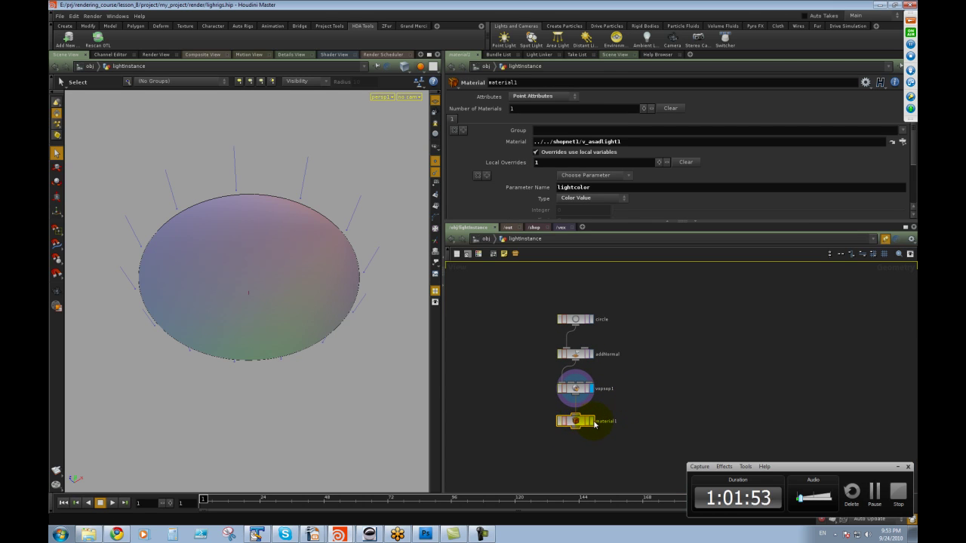
click(592, 421)
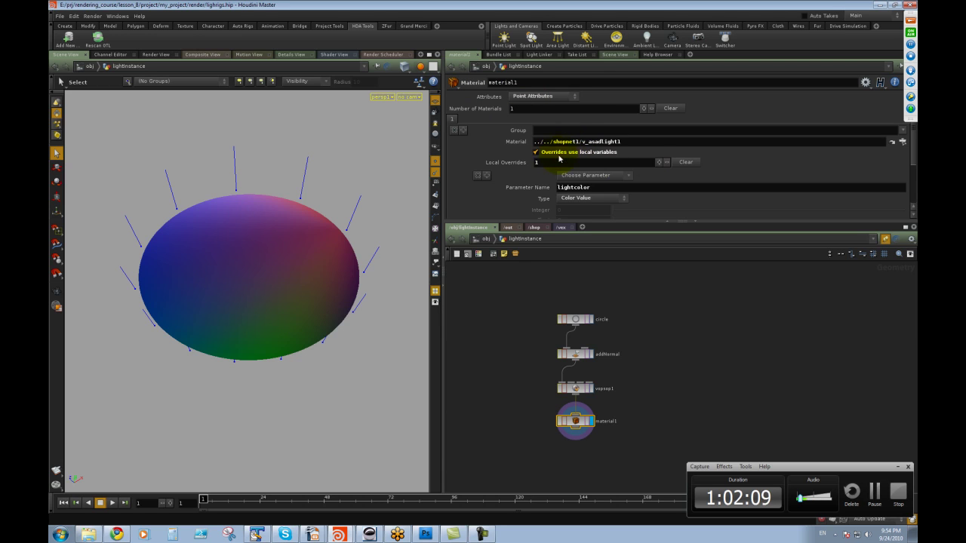
scroll(602, 167, down, 1)
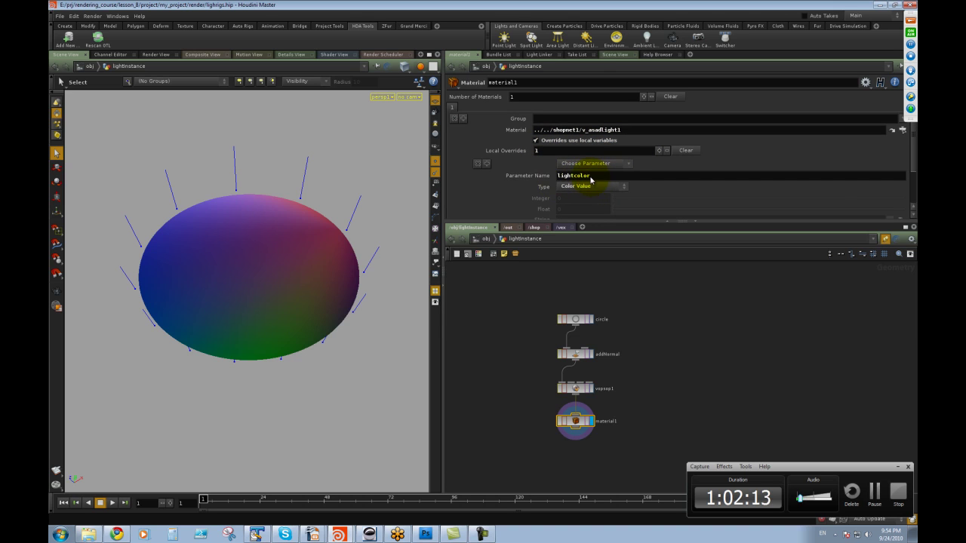
scroll(619, 176, down, 1)
scroll(620, 176, down, 2)
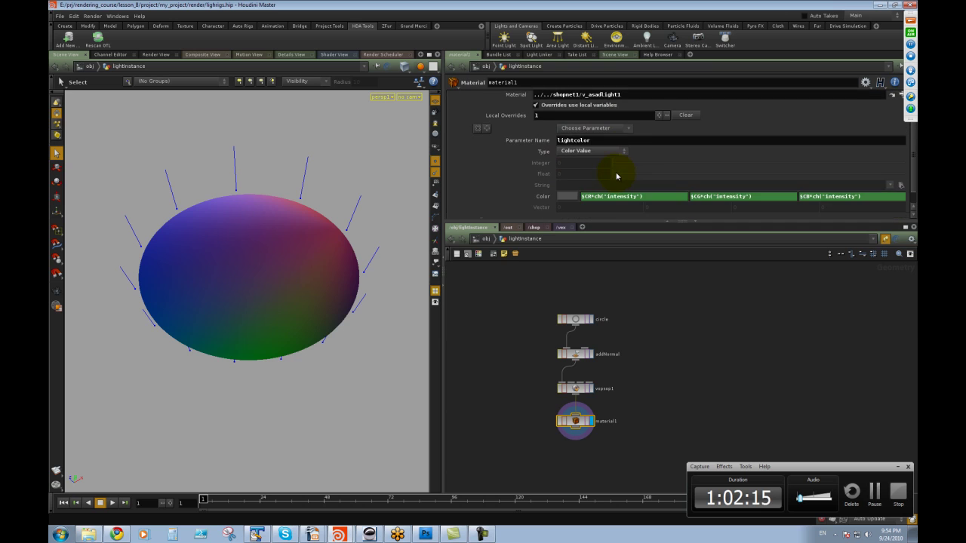
scroll(619, 173, down, 1)
scroll(623, 158, up, 1)
click(577, 388)
click(581, 426)
scroll(600, 215, down, 1)
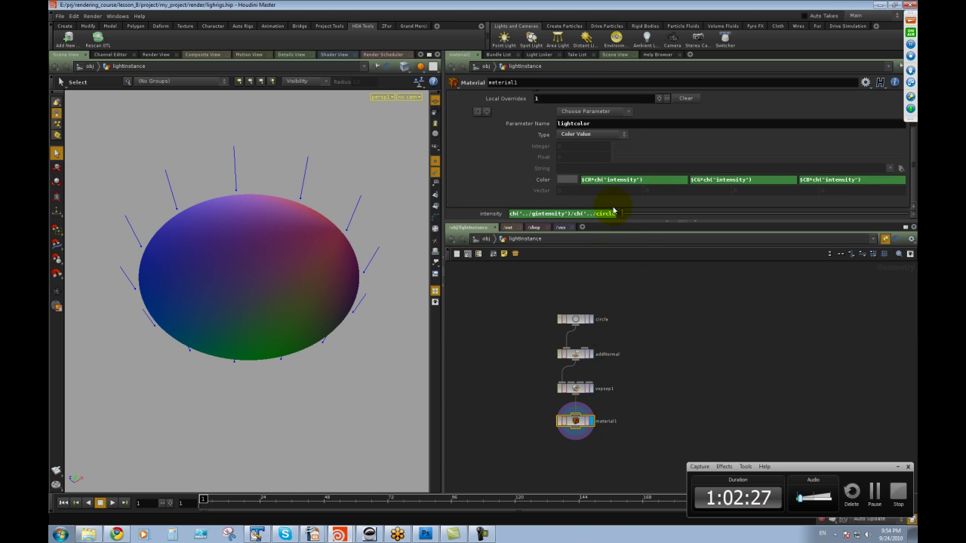
scroll(613, 194, up, 1)
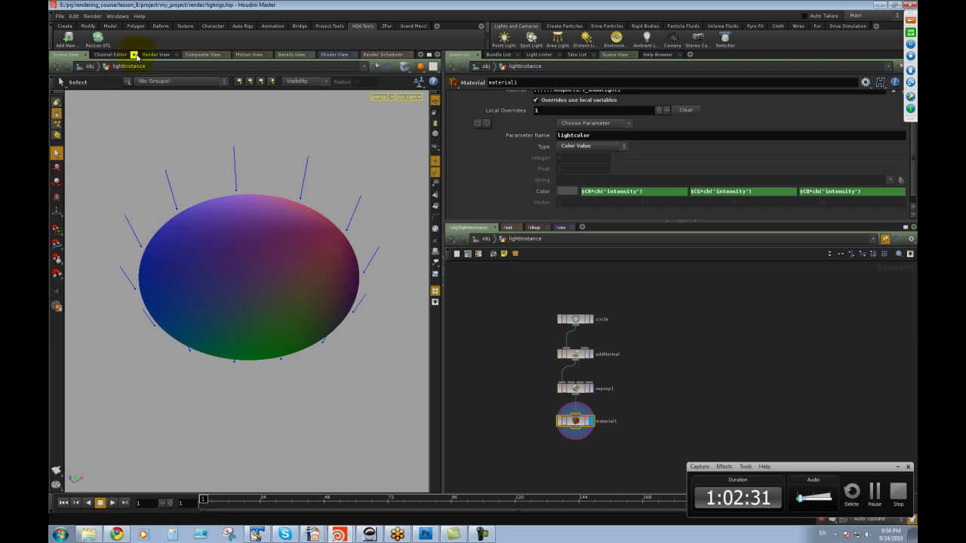
click(156, 54)
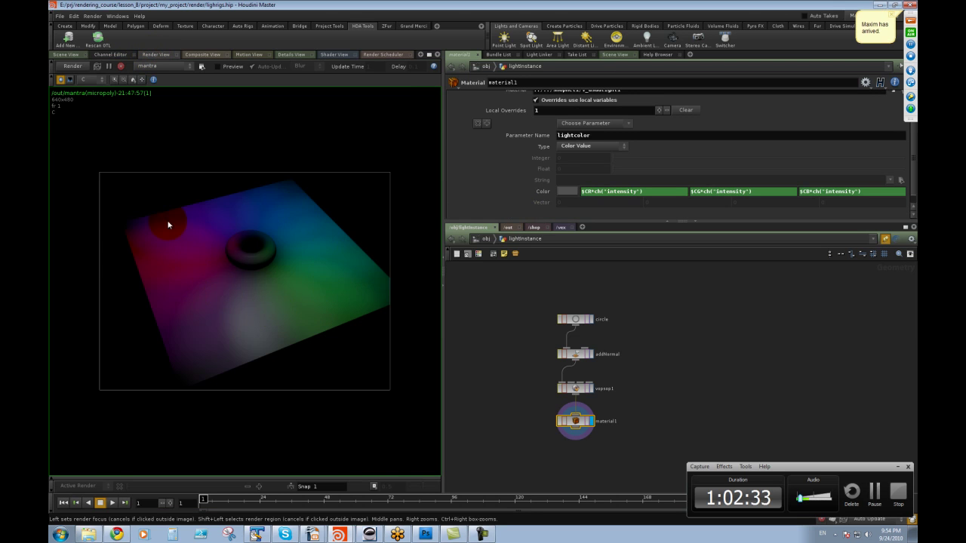
click(265, 206)
click(161, 327)
click(208, 226)
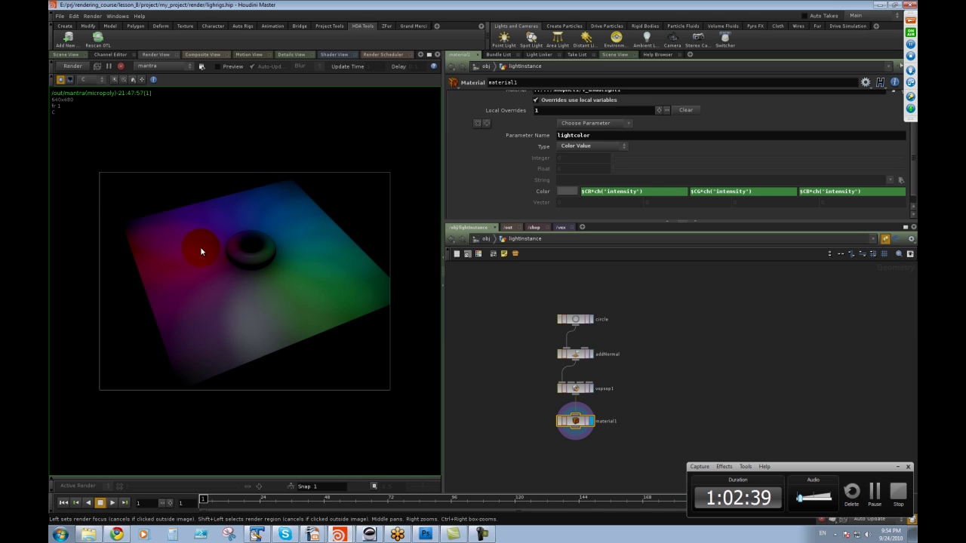
click(315, 279)
click(181, 239)
click(216, 322)
click(294, 248)
click(65, 55)
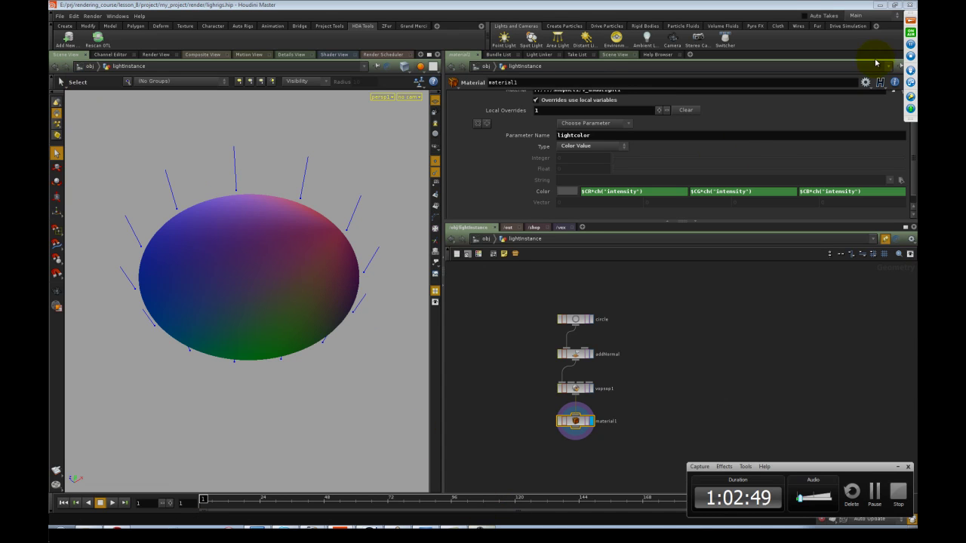
Step: Hide the meeting panel, scroll to material1's intensity parameter and edit its expression
click(910, 20)
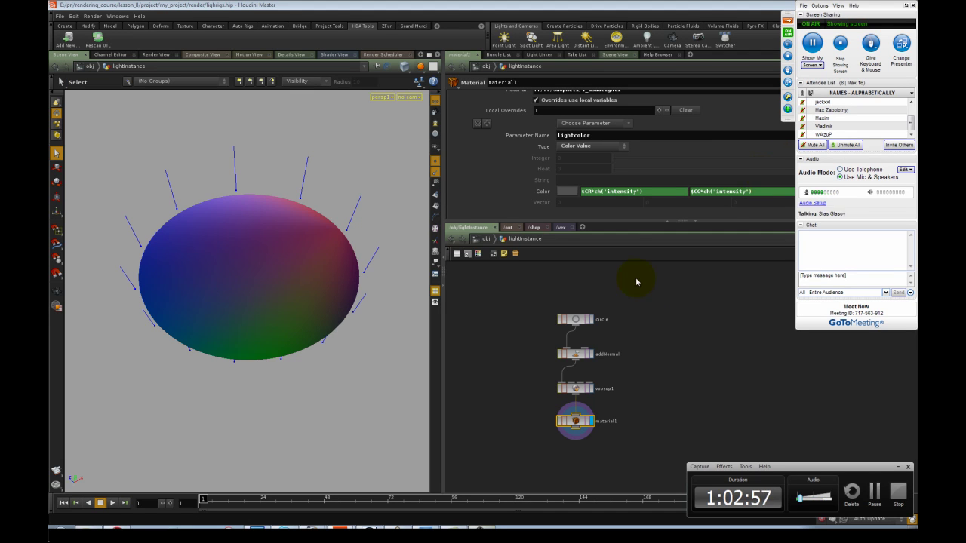
click(650, 306)
click(787, 18)
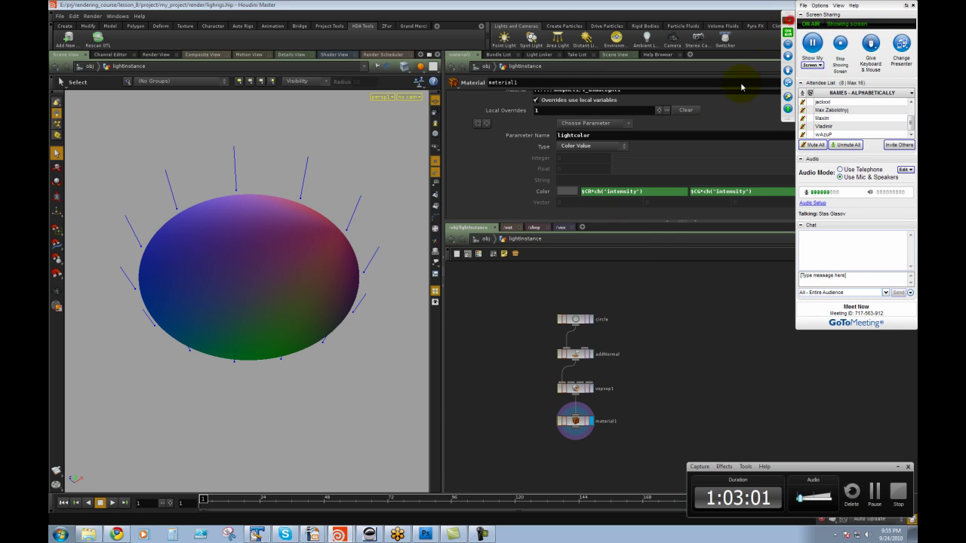
drag(912, 160, 916, 191)
click(571, 214)
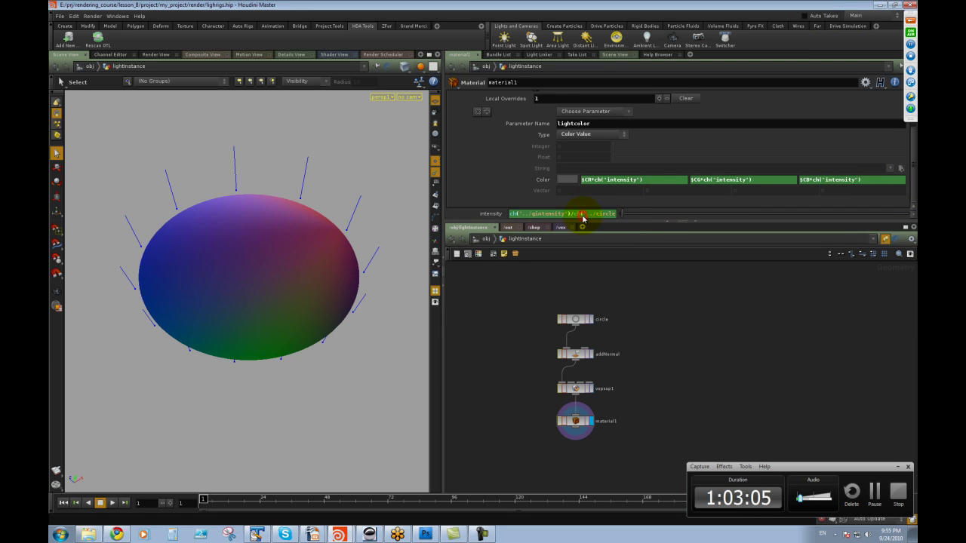
Step: Reveal the intensity expression, check the circle and material1 nodes, then return to obj level
click(491, 213)
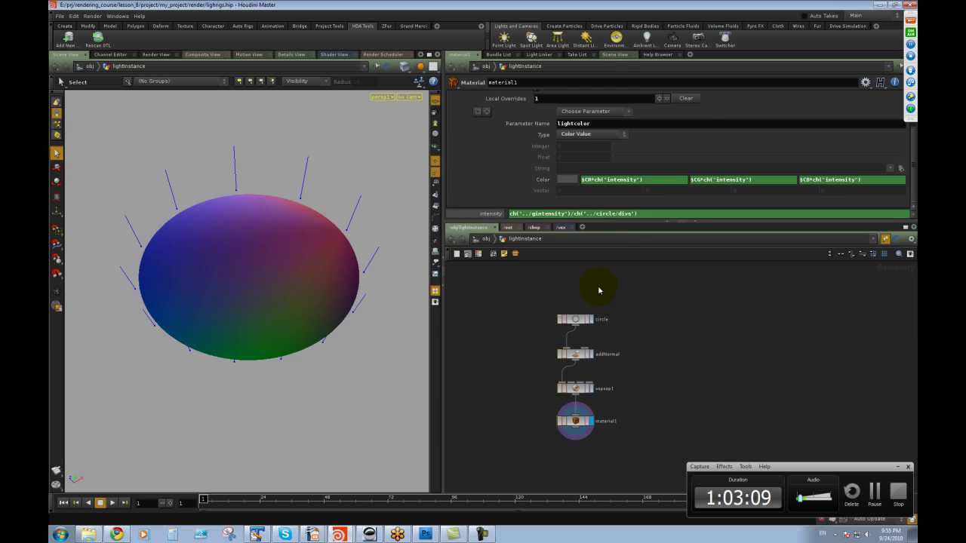
click(577, 319)
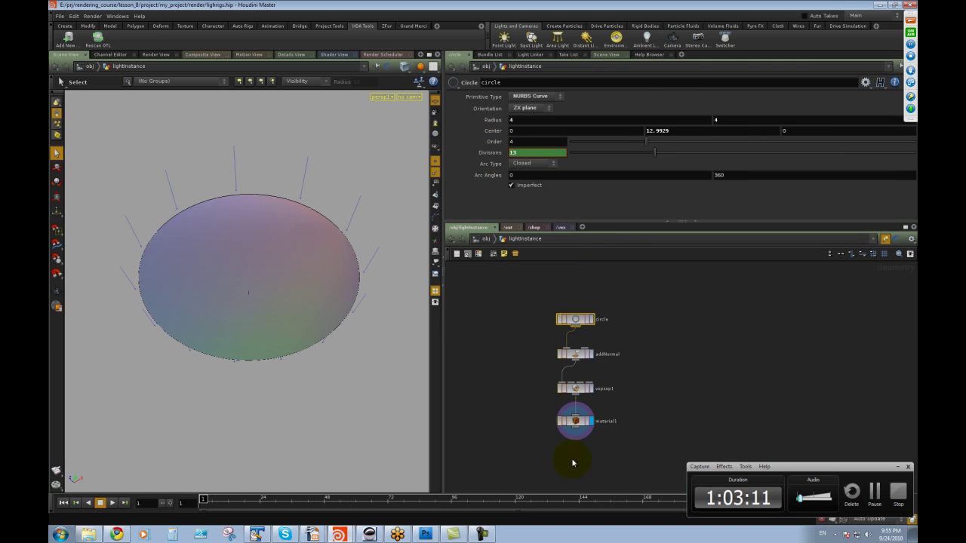
click(578, 423)
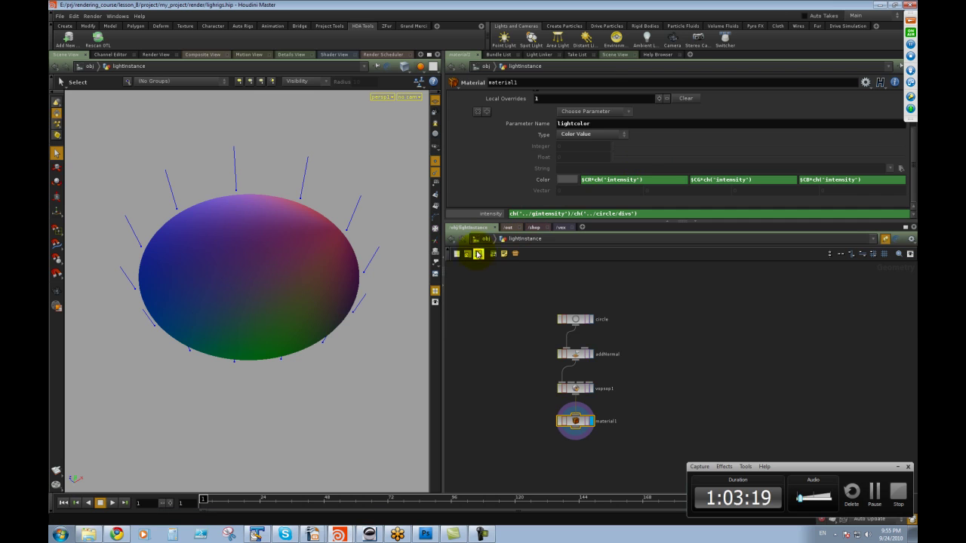
click(486, 240)
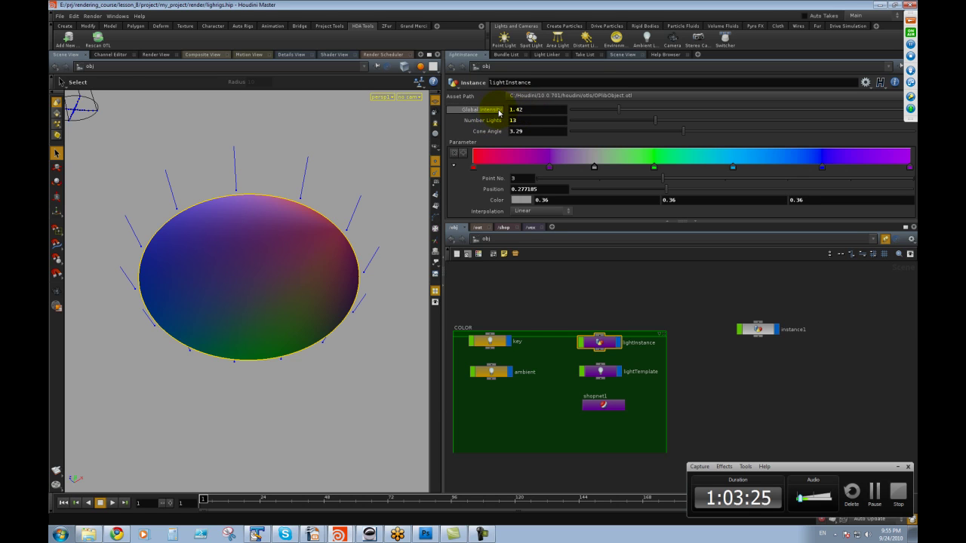
Step: Set lightInstance Global Intensity to 1 and confirm each light's intensity reads 0.0769231
click(529, 112)
text(1)
key(Return)
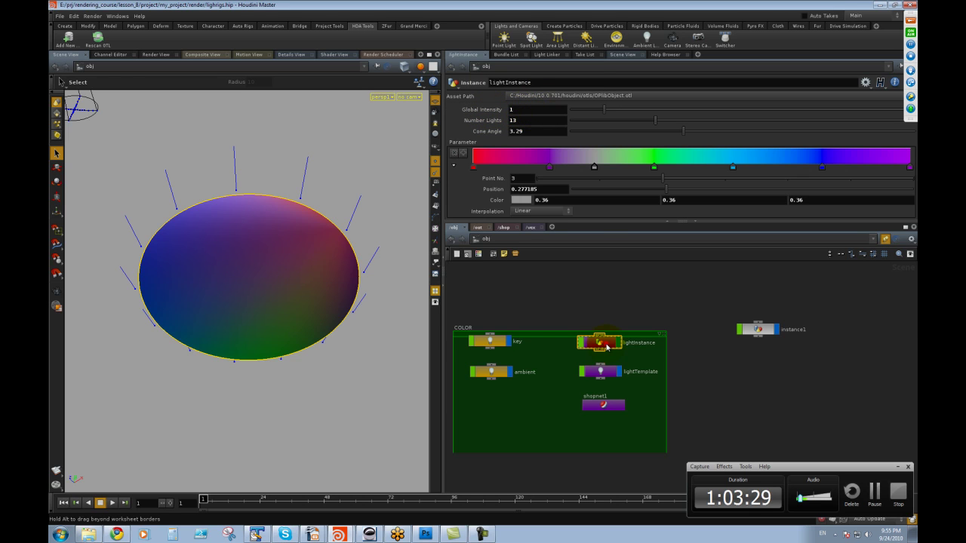
double_click(600, 342)
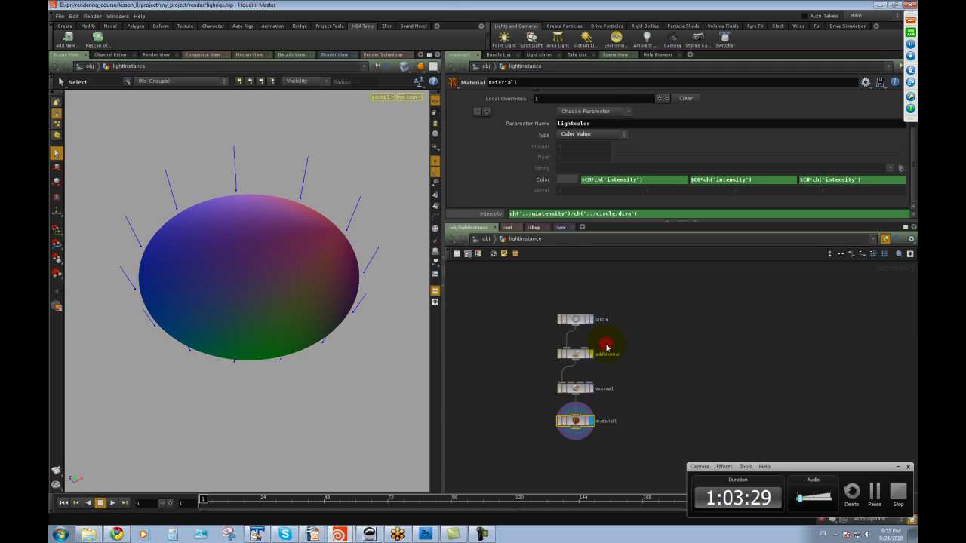
click(494, 214)
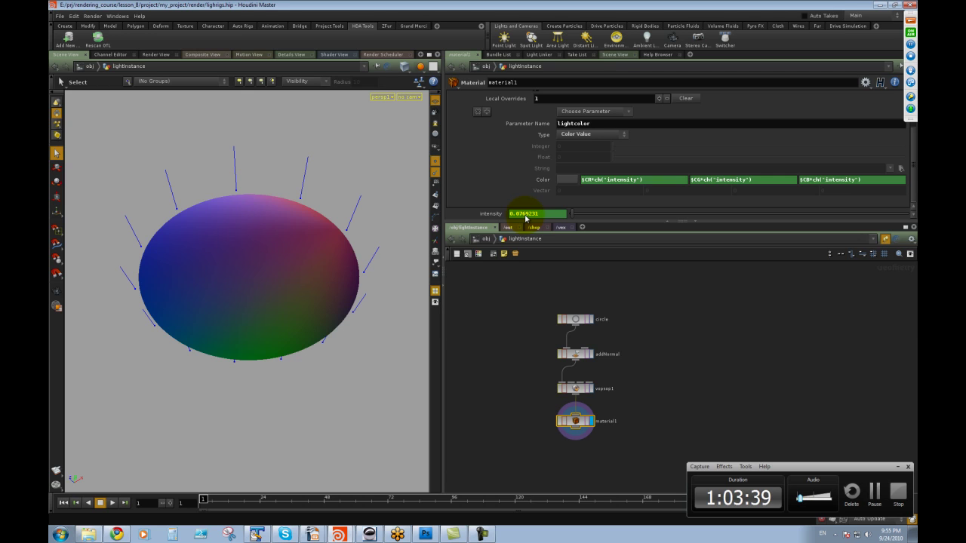
Step: Open the shadow_map.hip scene with a torus above a grid
scroll(645, 272, up, 1)
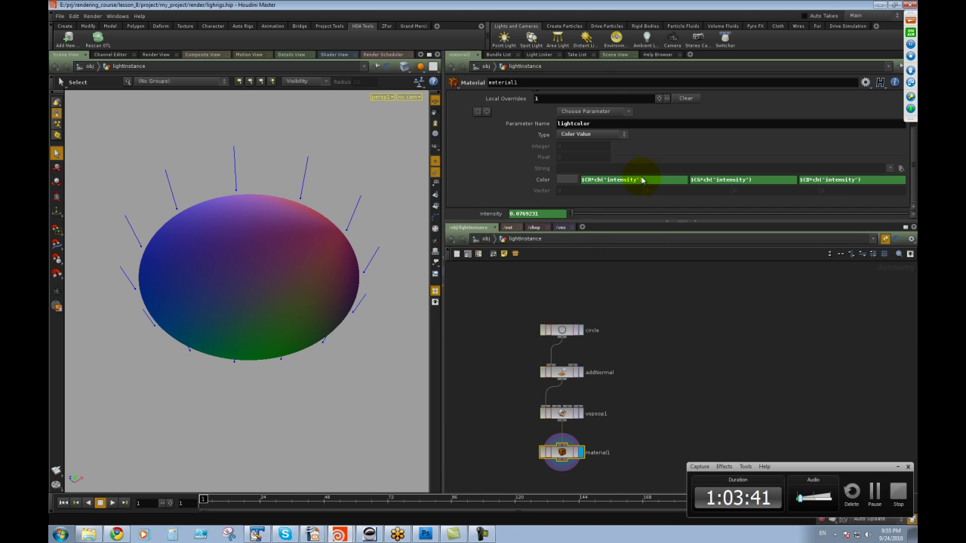
scroll(638, 179, up, 2)
scroll(611, 151, up, 1)
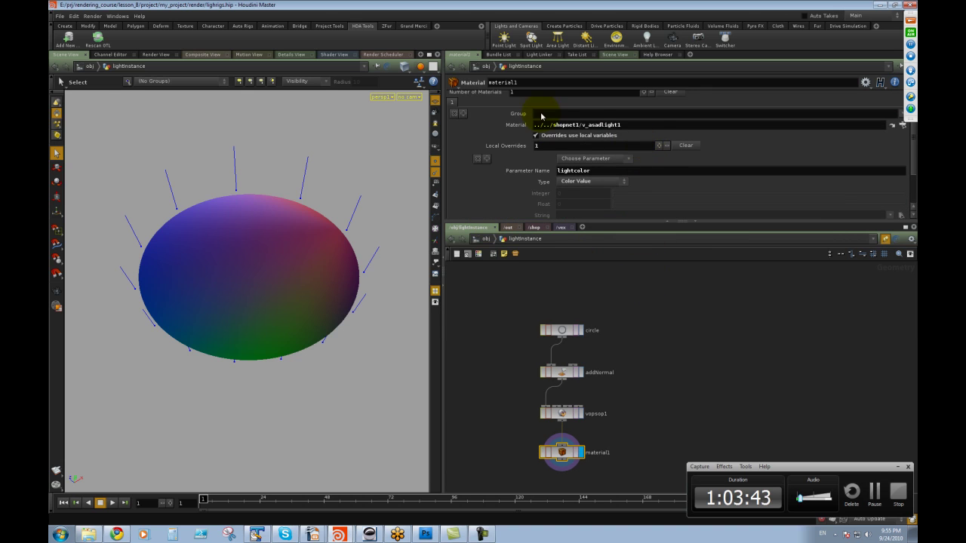
scroll(649, 168, up, 1)
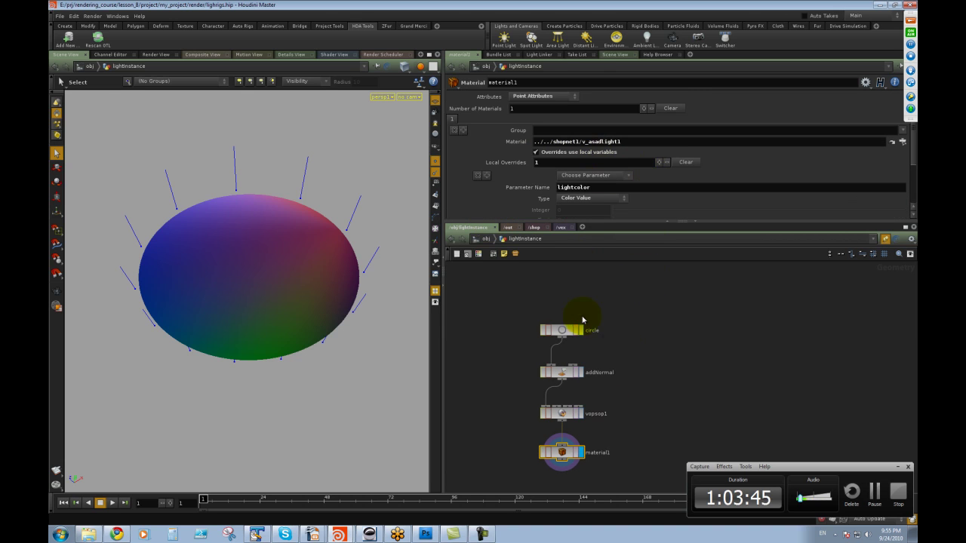
scroll(630, 200, down, 2)
scroll(626, 209, down, 1)
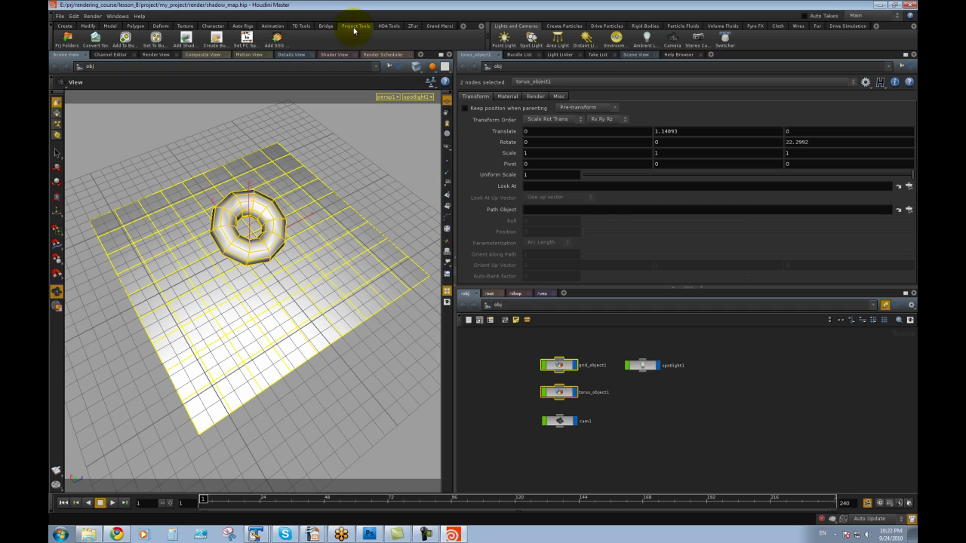
click(188, 41)
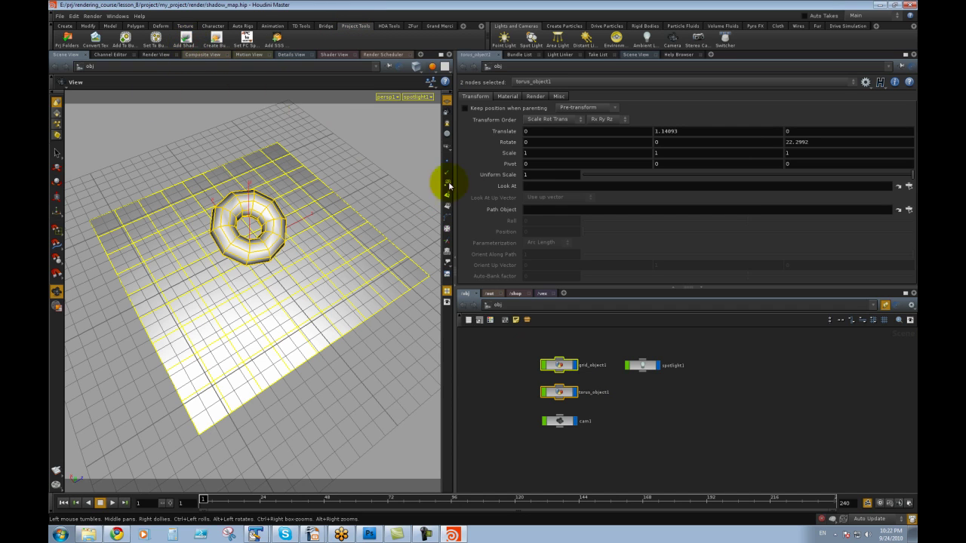
Step: Review the torus render shadow options and spotlight1's 512-resolution Depth Map Shadows
click(507, 96)
click(535, 97)
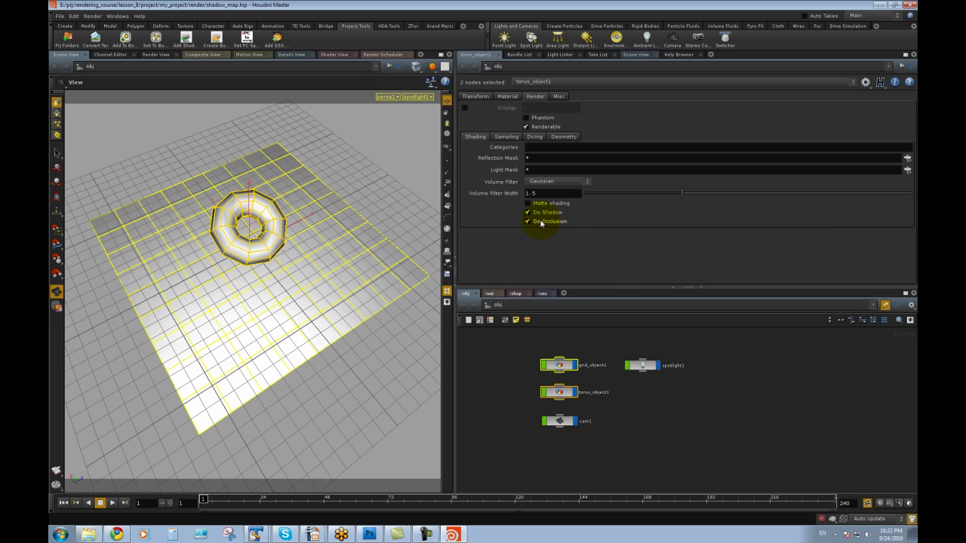
click(636, 421)
scroll(610, 380, up, 1)
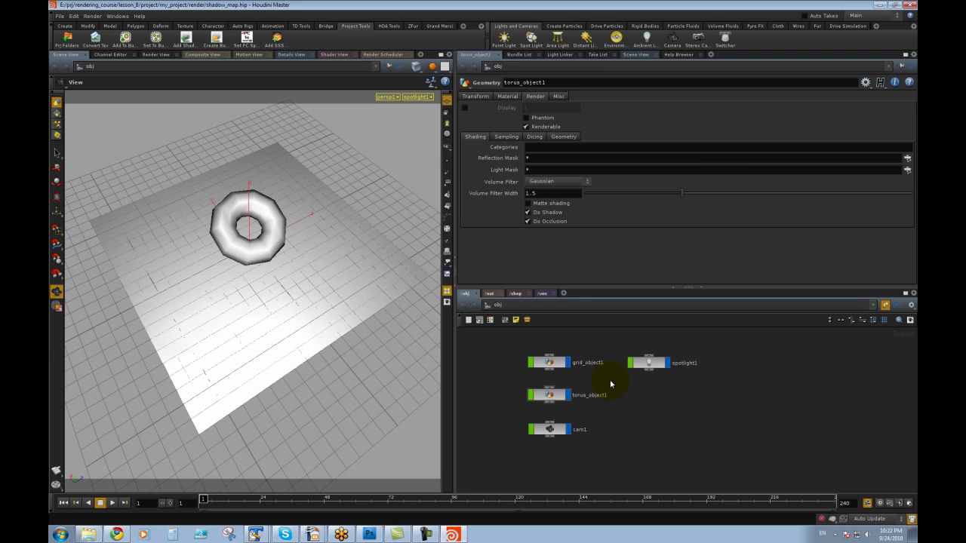
scroll(611, 385, up, 1)
click(648, 375)
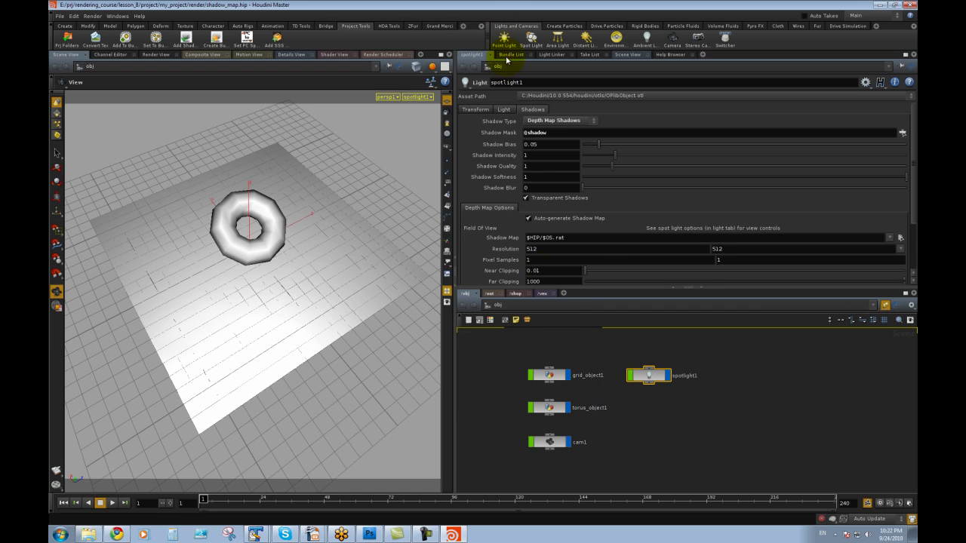
Step: Delete the 'shadow' bundle from the Bundle List
click(511, 54)
click(482, 97)
key(Delete)
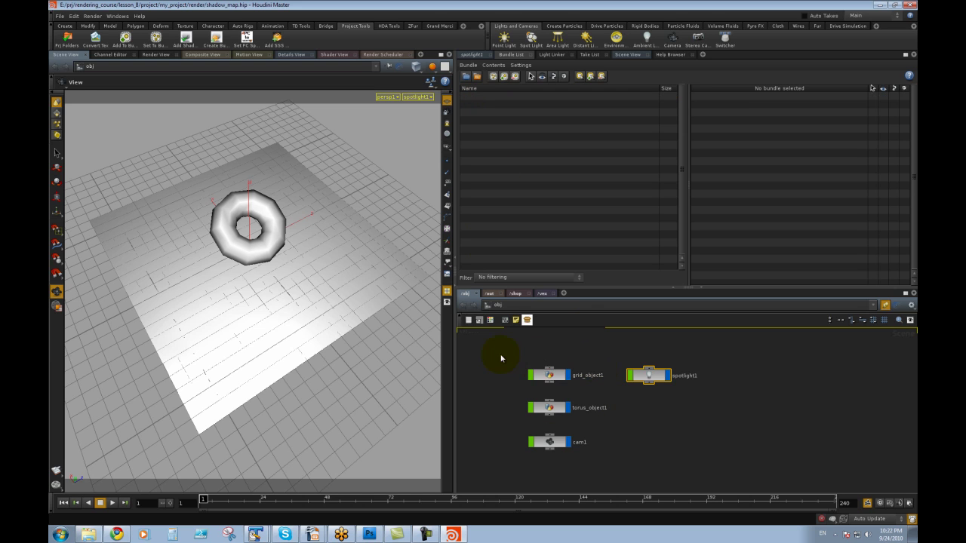
Step: Bundle grid_object1 and torus_object1 into shadow and occlusion bundles, then check each bundle's contents
drag(498, 352, 606, 413)
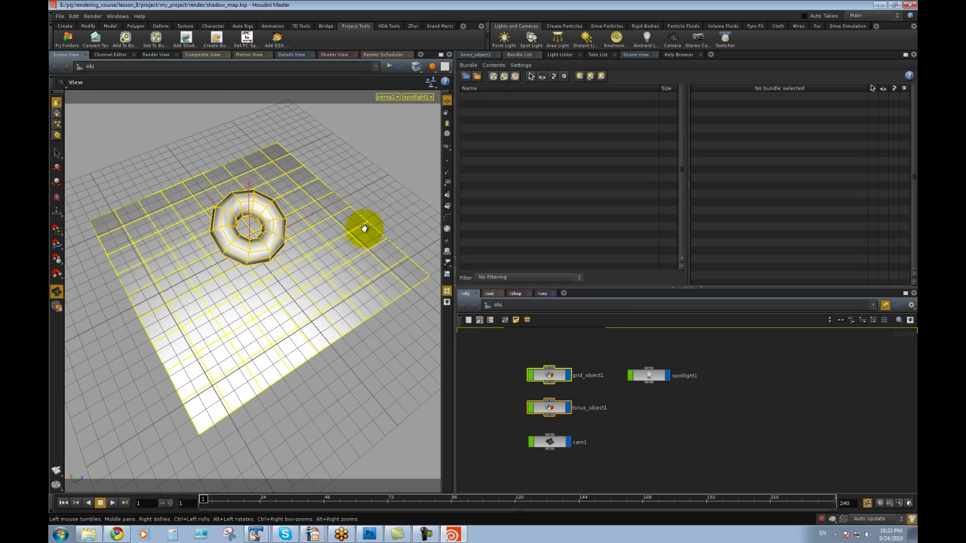
click(214, 42)
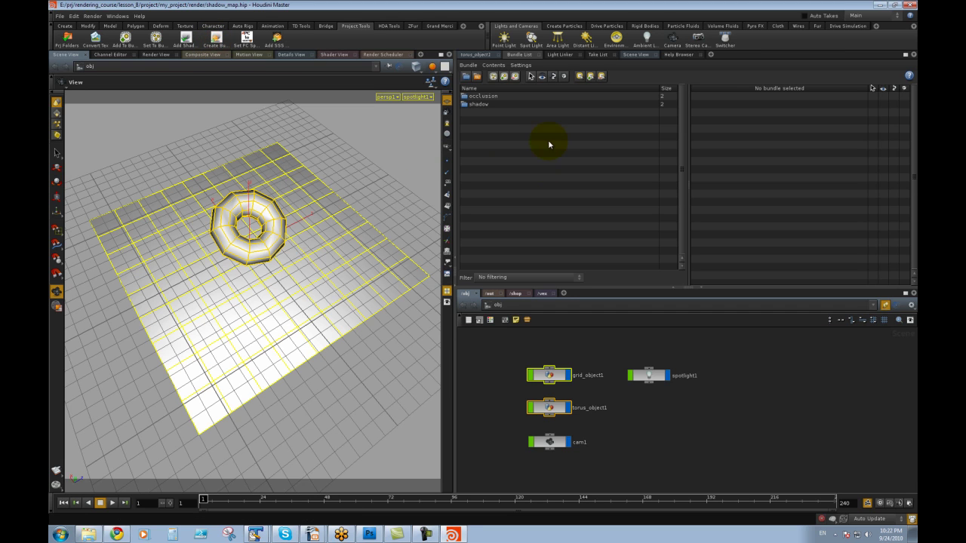
click(480, 105)
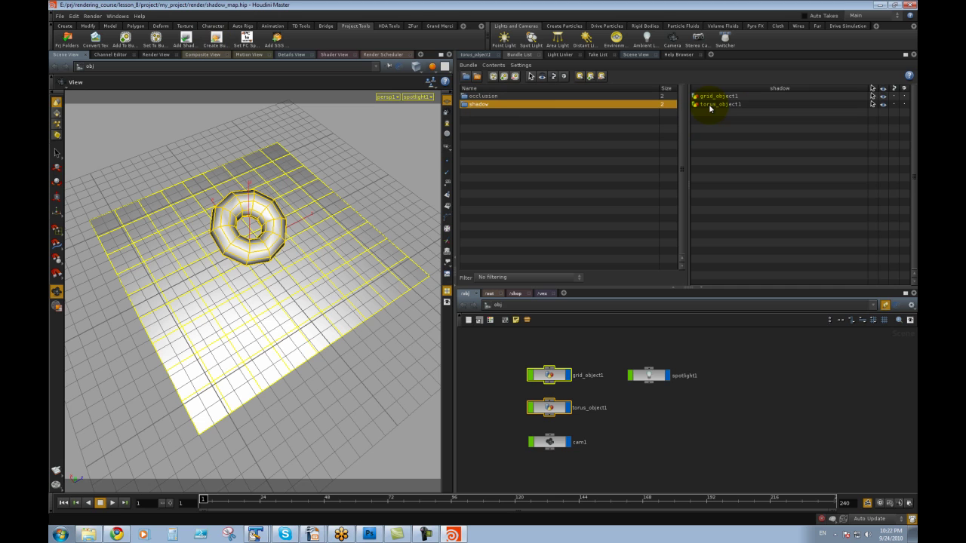
click(481, 96)
click(479, 105)
click(480, 96)
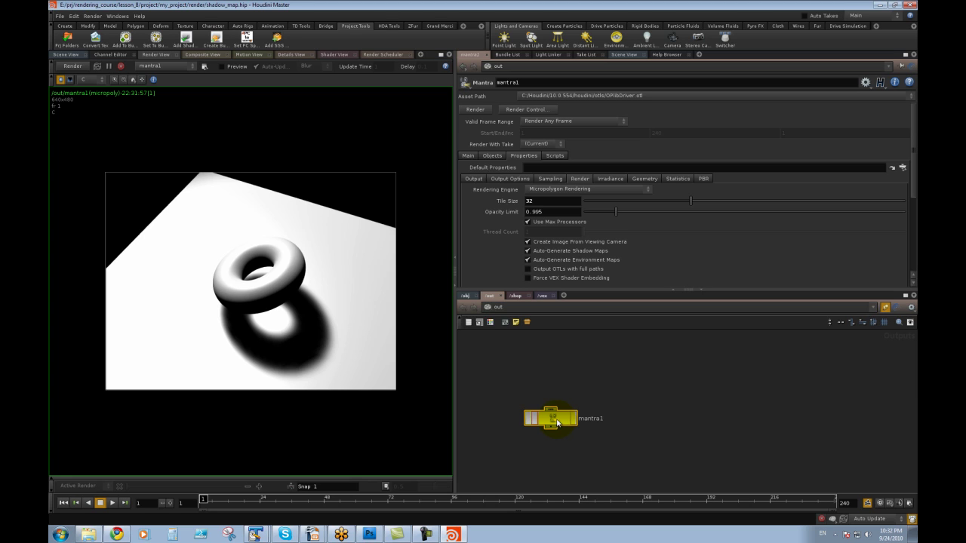
Step: Duplicate the mantra1 render node and place the copy above the original
click(578, 378)
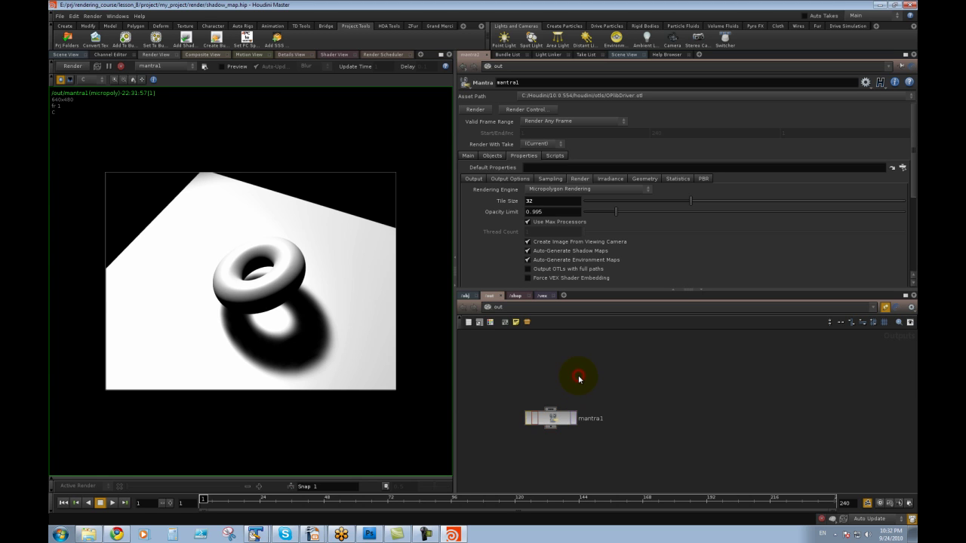
click(536, 419)
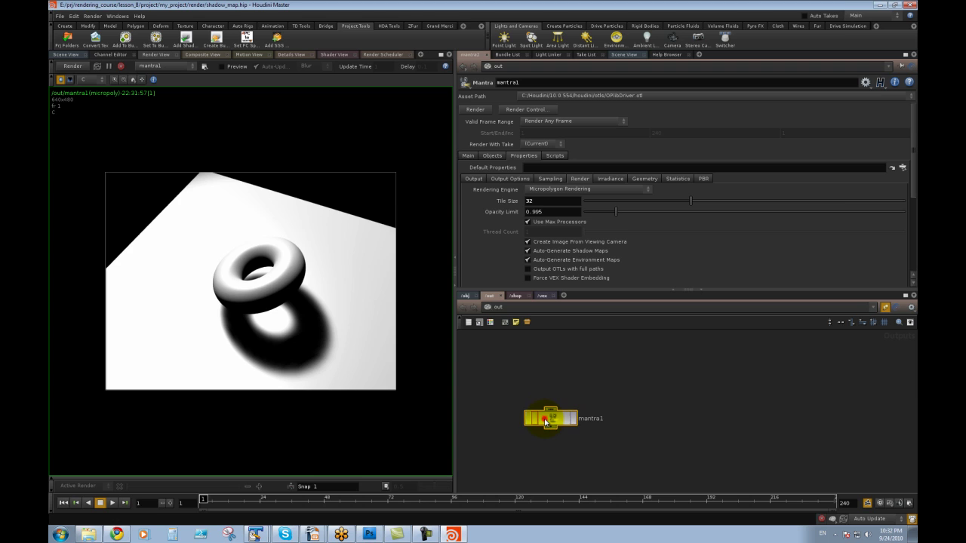
key(ctrl+c)
click(556, 381)
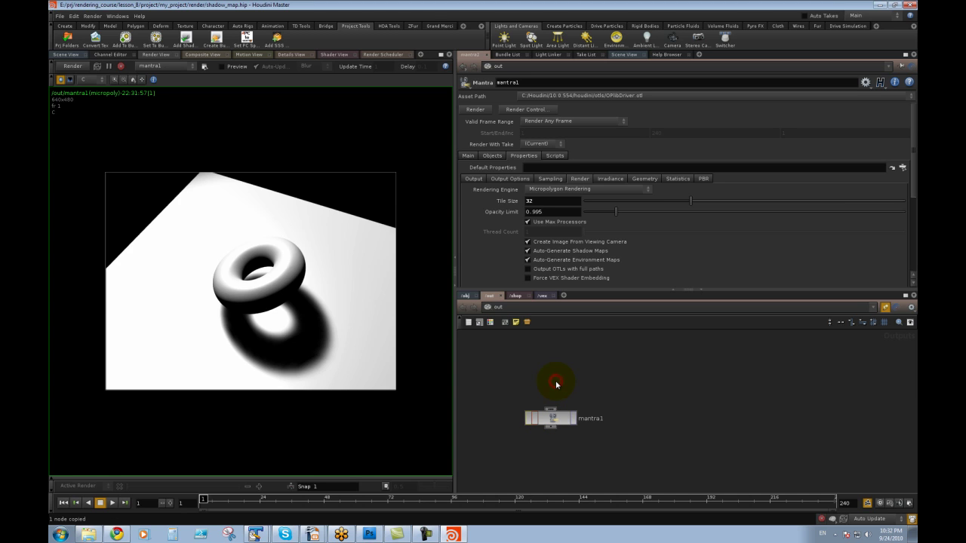
key(ctrl+v)
drag(705, 426, 563, 370)
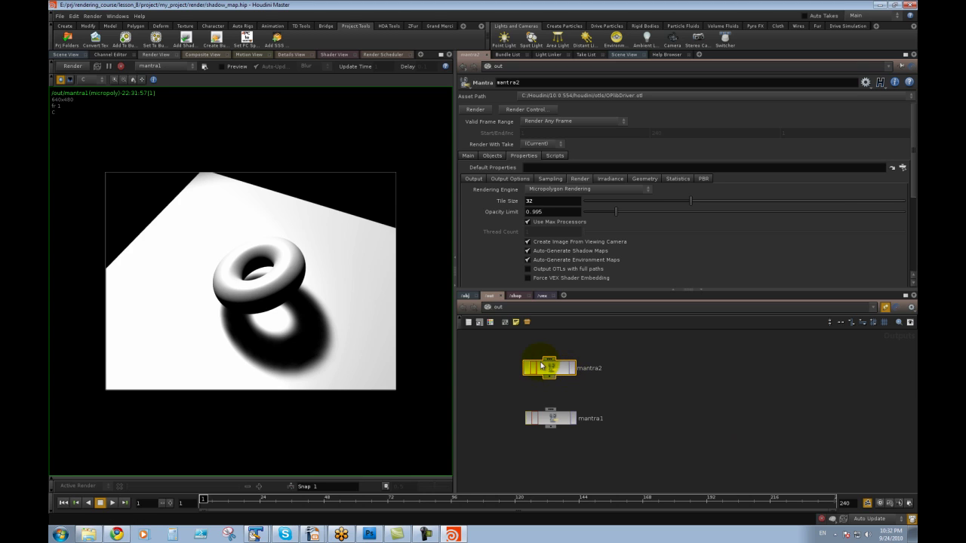
drag(564, 370, 562, 370)
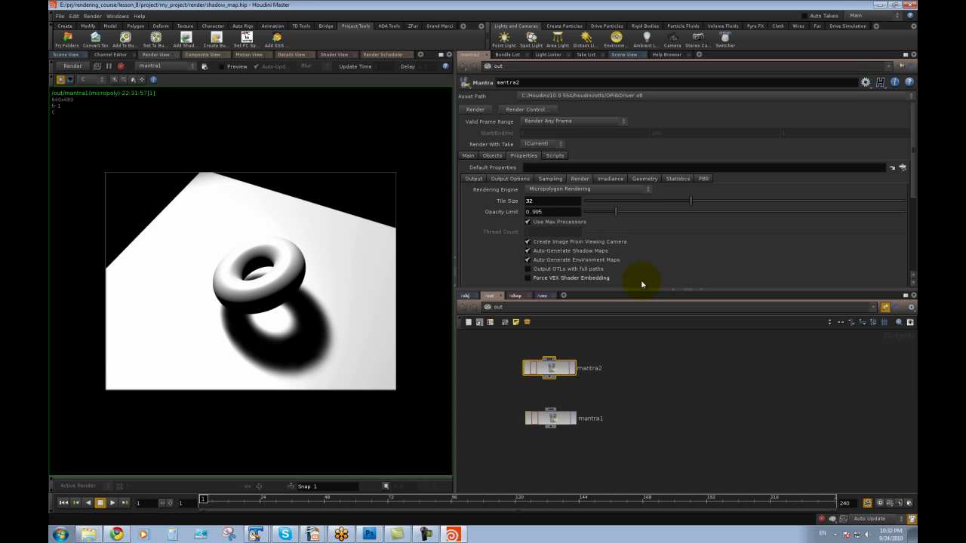
Step: Rename the copy 'shadow' and disable Create Image From Viewing Camera and Auto-Generate Environment Maps
double_click(596, 370)
text(shadow)
key(Return)
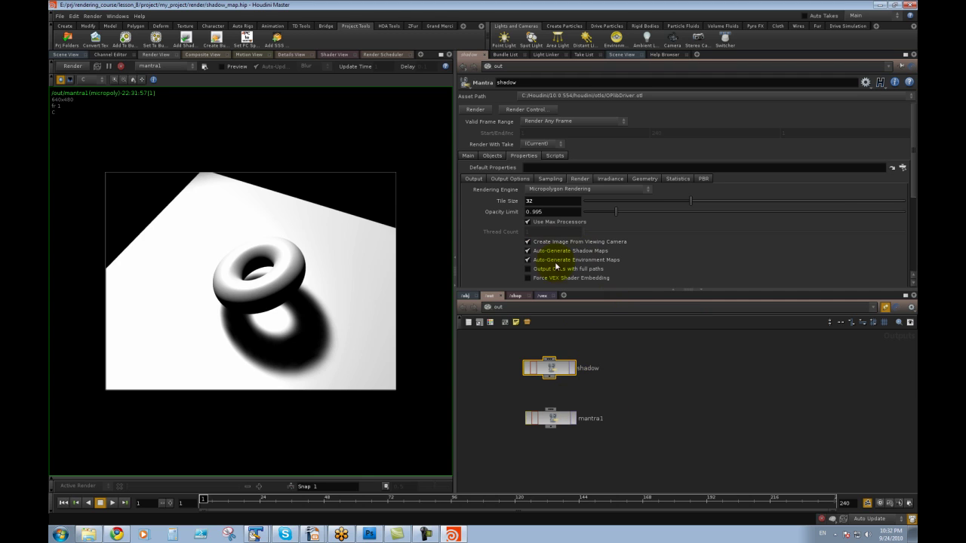
click(558, 261)
click(558, 242)
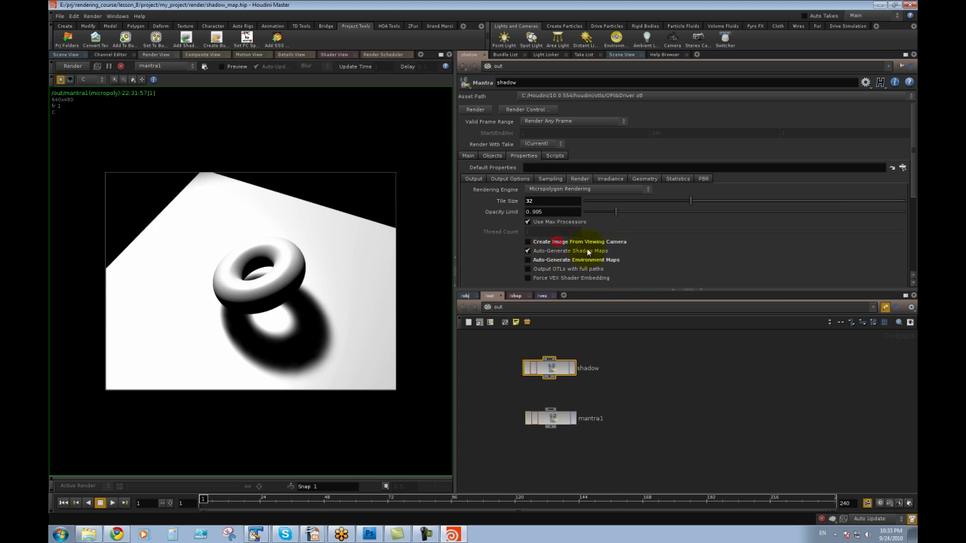